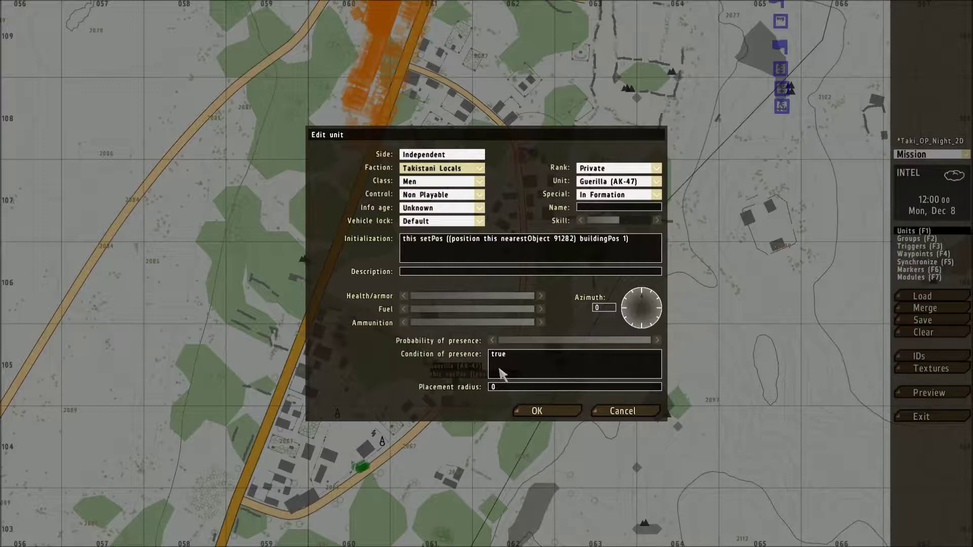
# Step: Confirm the Takistani Guerrilla (AK-47) unit whose init places it at building position 1 of object 91282
pyautogui.click(558, 415)
# Step: Set the Takistani guerrilla's Control to Player
pyautogui.moveTo(558, 416); pyautogui.dragTo(442, 377, button='right')
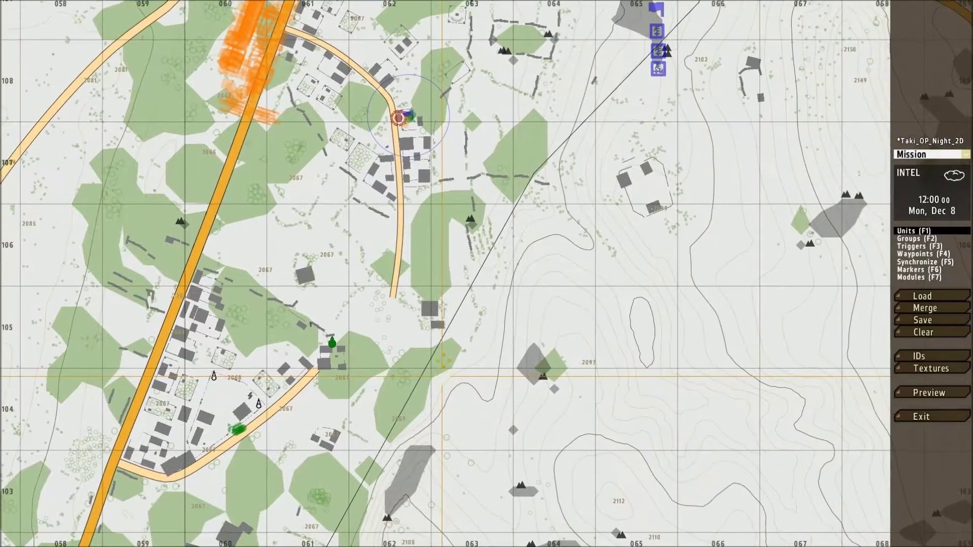
pyautogui.scroll(5, 442, 376)
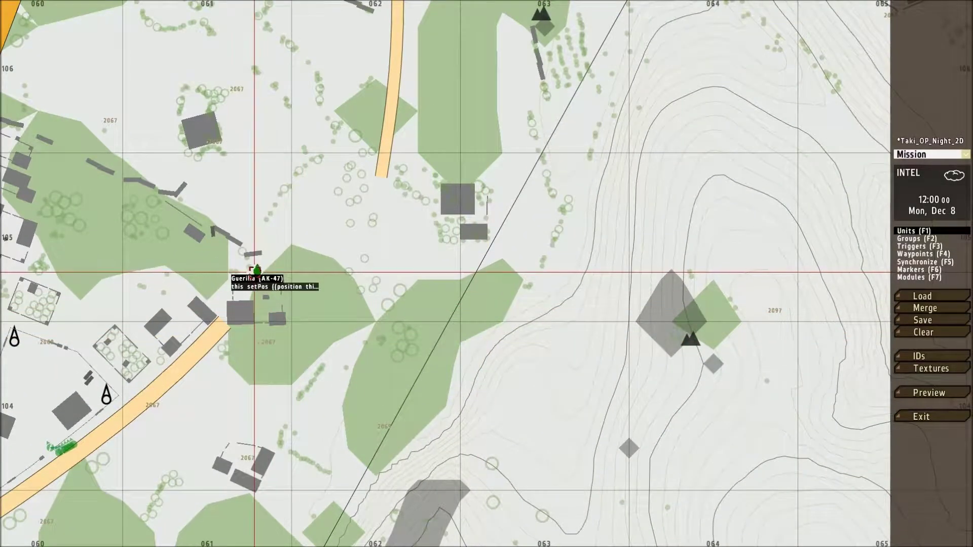
pyautogui.doubleClick(256, 270)
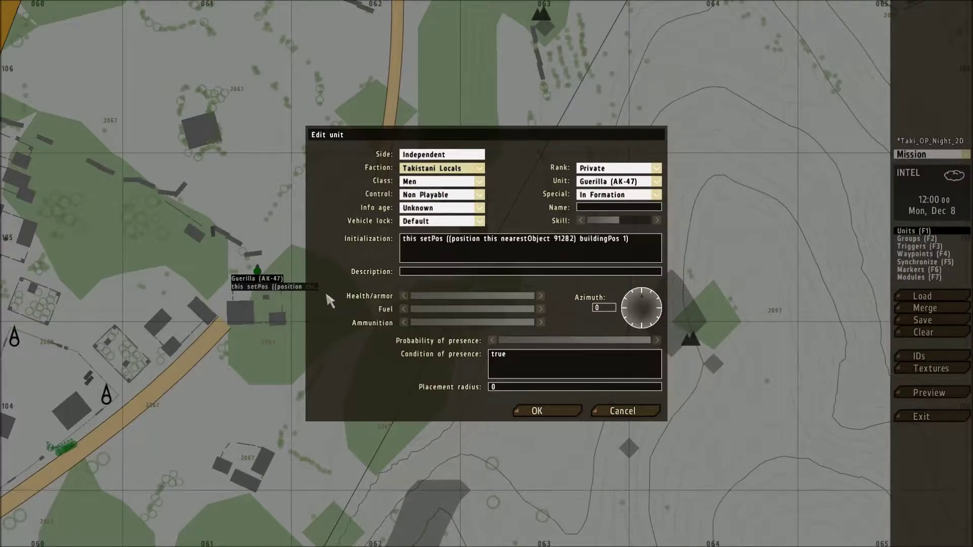
pyautogui.click(441, 197)
pyautogui.click(440, 216)
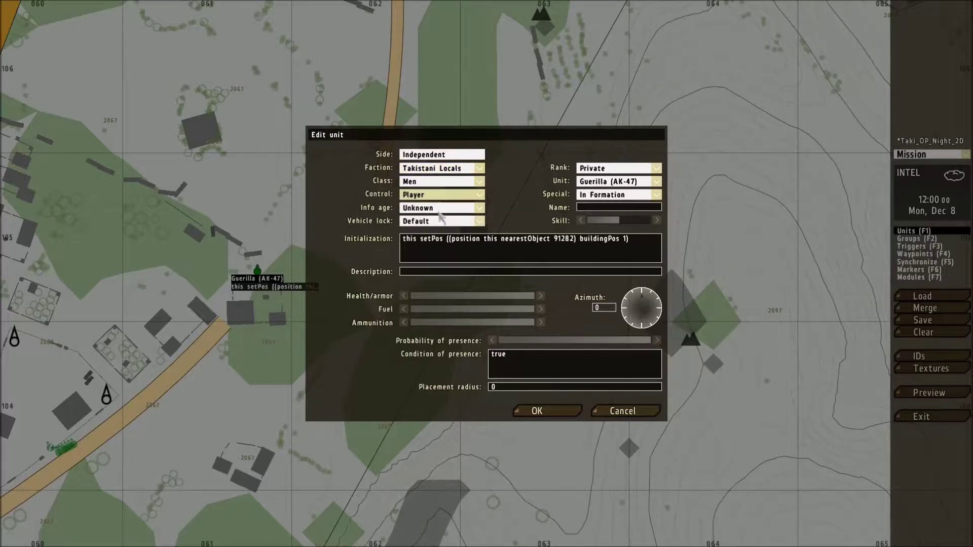
# Step: Place the text cursor right after building ID 91282 in the Initialization line
pyautogui.moveTo(575, 241); pyautogui.dragTo(557, 242)
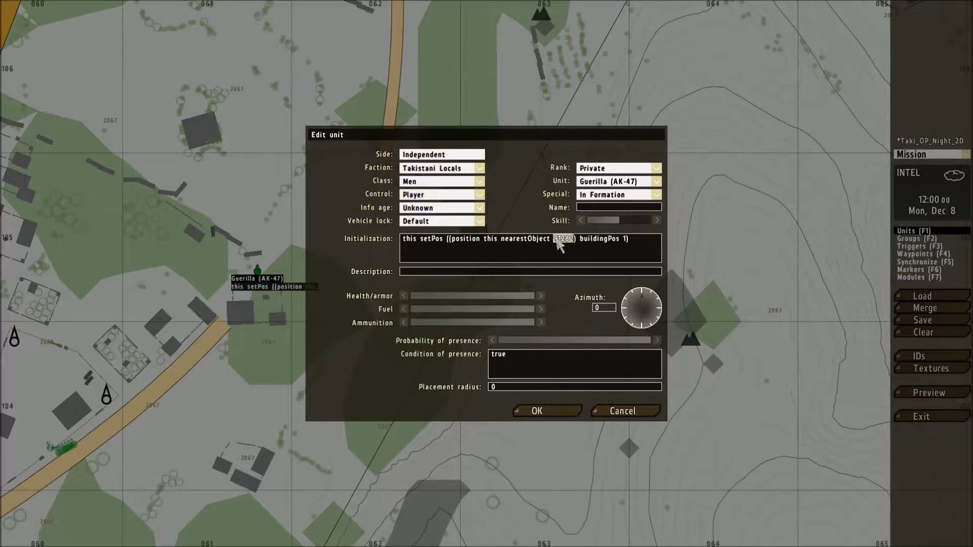
pyautogui.click(559, 242)
pyautogui.click(573, 243)
# Step: Confirm the unit, turn on object IDs, and zoom to the guerrilla's houses
pyautogui.click(549, 412)
pyautogui.scroll(3, 248, 283)
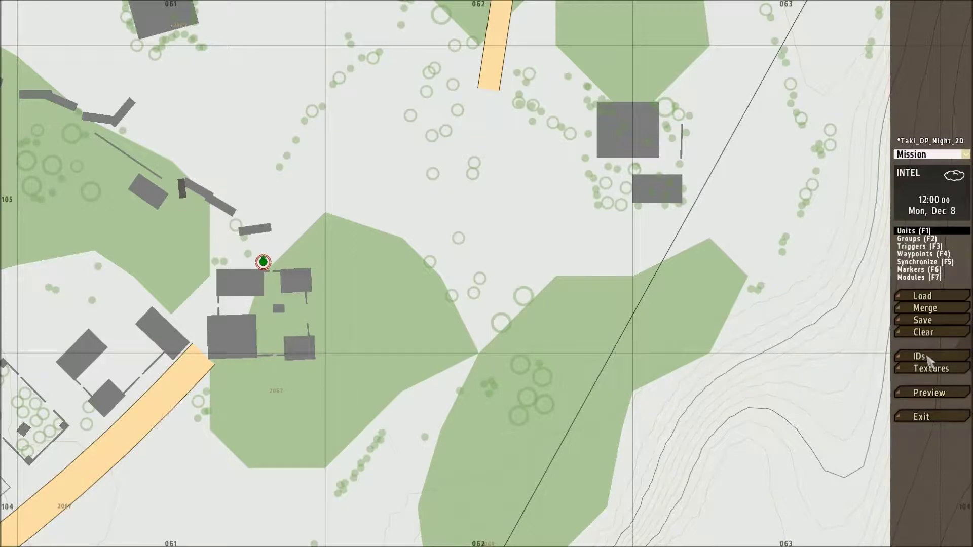
pyautogui.click(927, 361)
pyautogui.scroll(3, 218, 283)
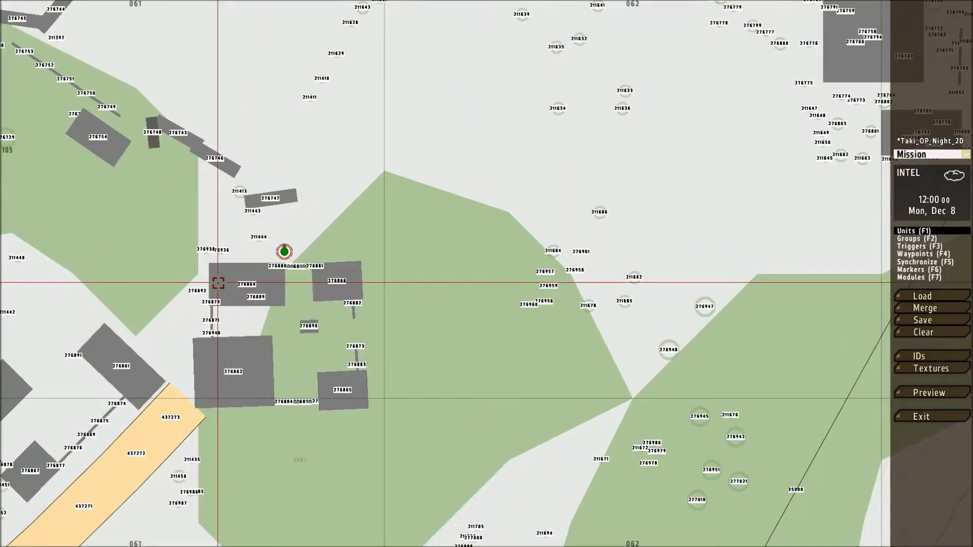
pyautogui.moveTo(218, 283); pyautogui.dragTo(162, 269, button='right')
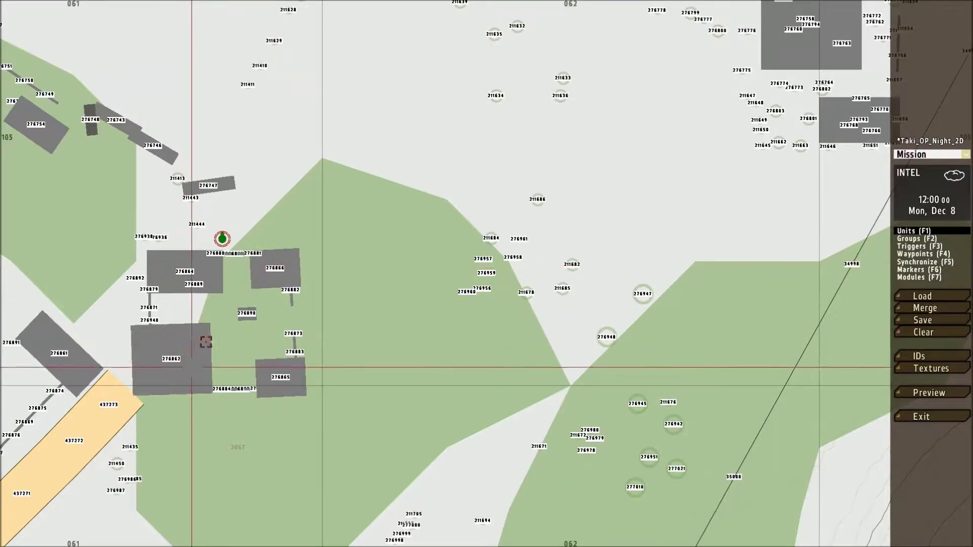
# Step: Replace building ID 91282 with 276864 in the guerrilla's Initialization line
pyautogui.doubleClick(222, 239)
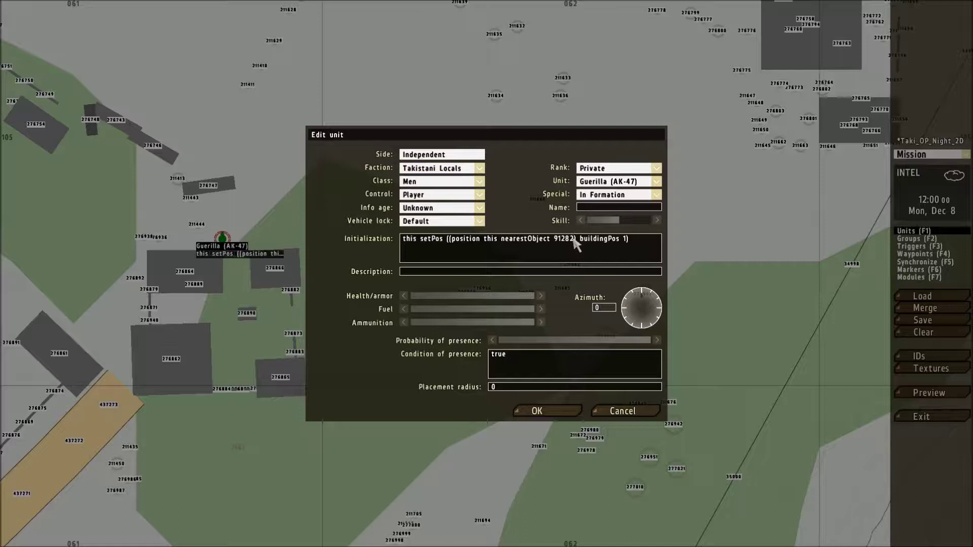
pyautogui.press('BackSpace')
pyautogui.press('BackSpace')
pyautogui.press('BackSpace')
pyautogui.press('BackSpace')
pyautogui.press('BackSpace')
pyautogui.write('276864')
# Step: Confirm the guerrilla's Edit unit dialog with building ID 276864
pyautogui.click(570, 412)
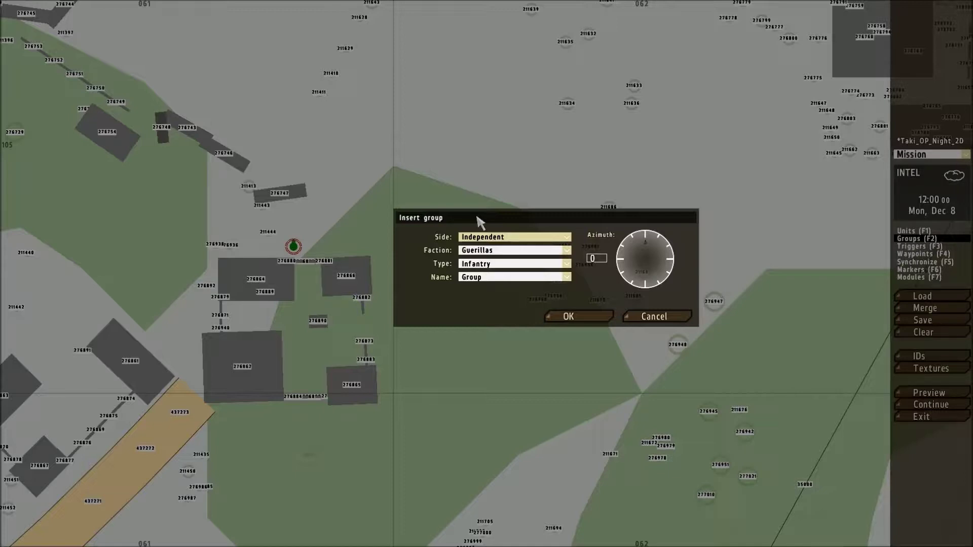
# Step: Place the Independent Guerillas infantry group and check its commander's settings without changing them
pyautogui.click(572, 317)
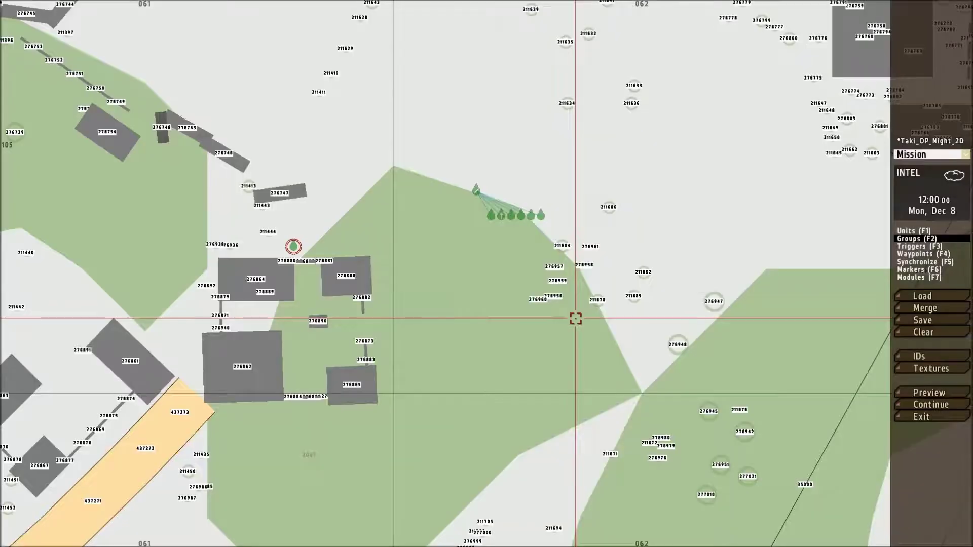
pyautogui.doubleClick(476, 191)
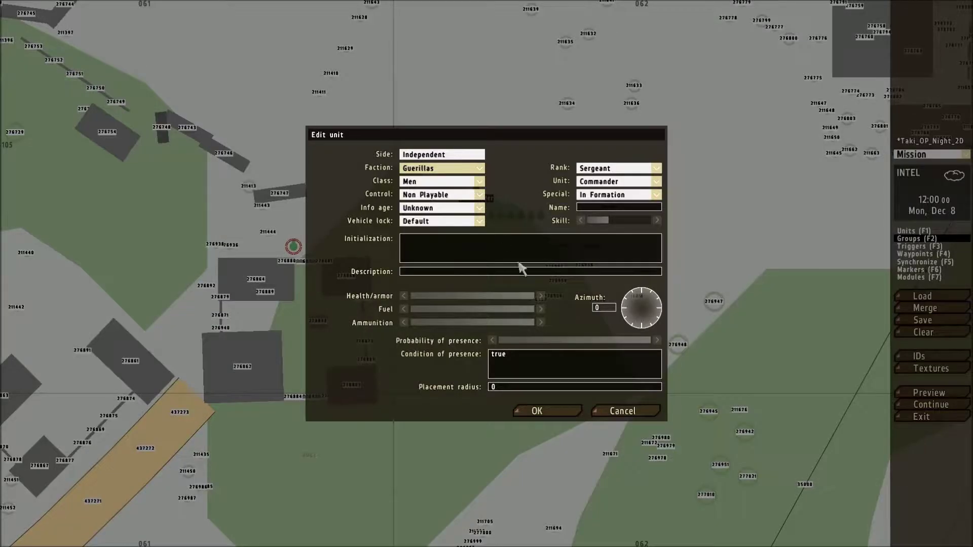
pyautogui.click(624, 411)
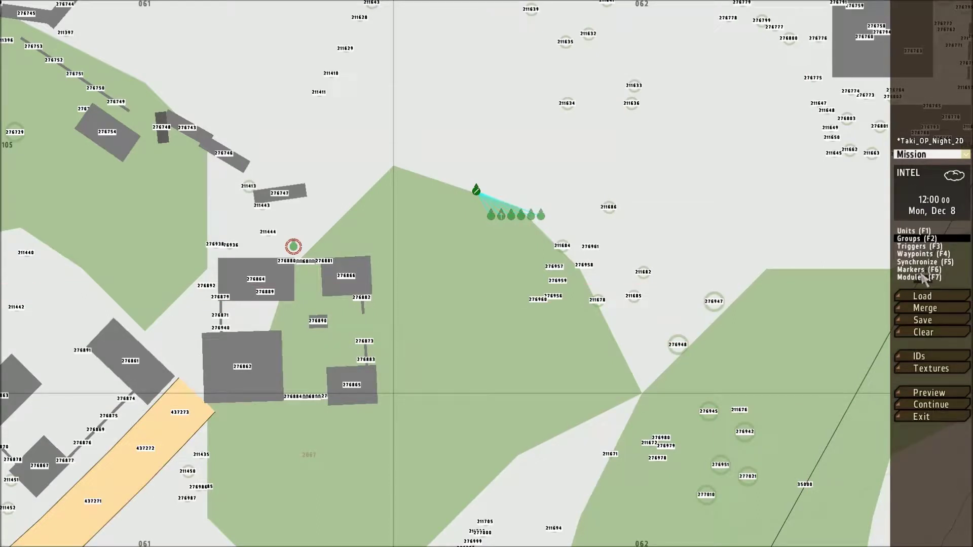
pyautogui.click(919, 254)
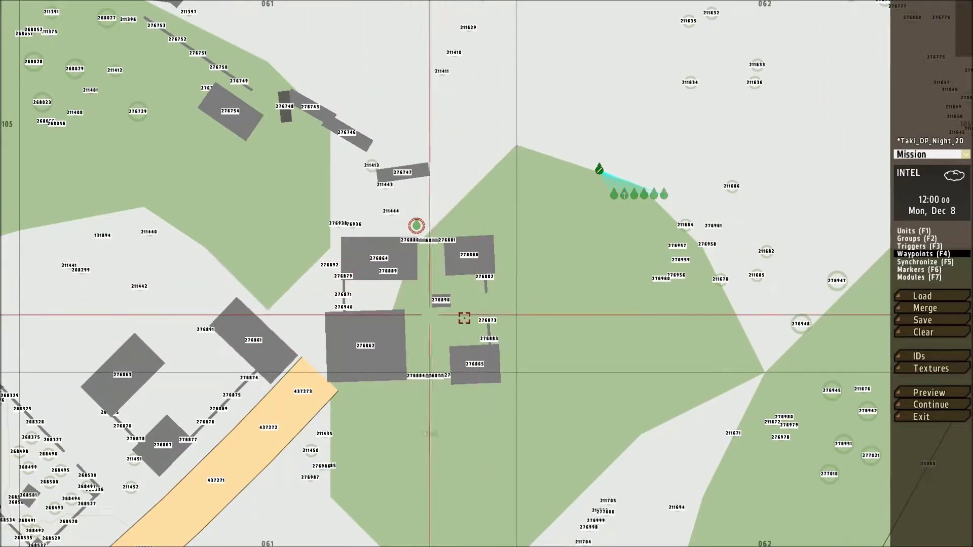
# Step: Add three MOVE waypoints west, south and east, the first with Limited speed
pyautogui.doubleClick(268, 192)
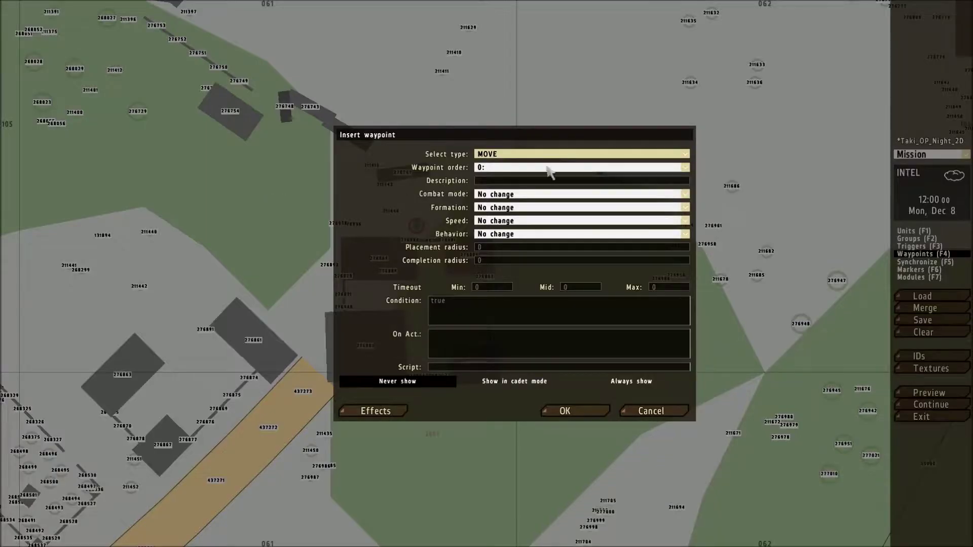
pyautogui.click(492, 221)
pyautogui.click(493, 238)
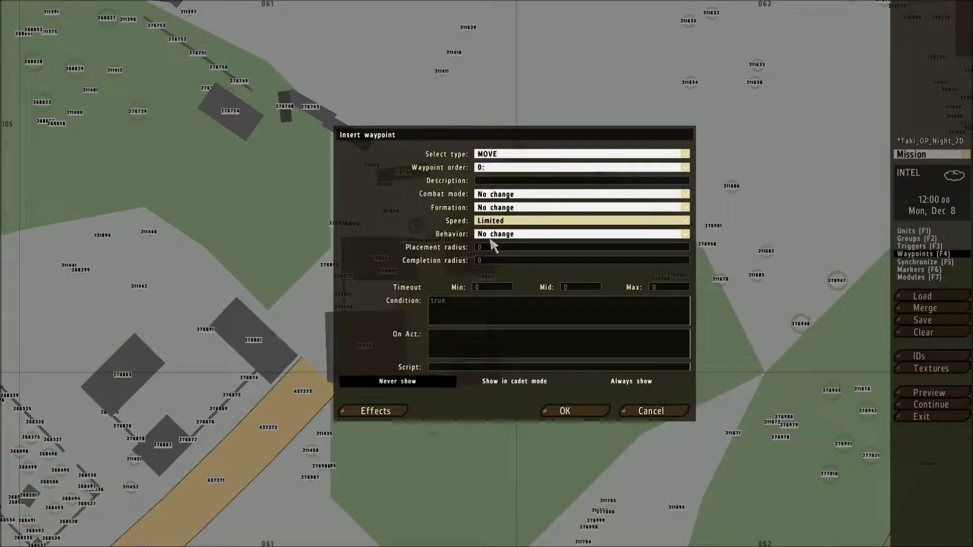
pyautogui.press('Return')
pyautogui.press('Down')
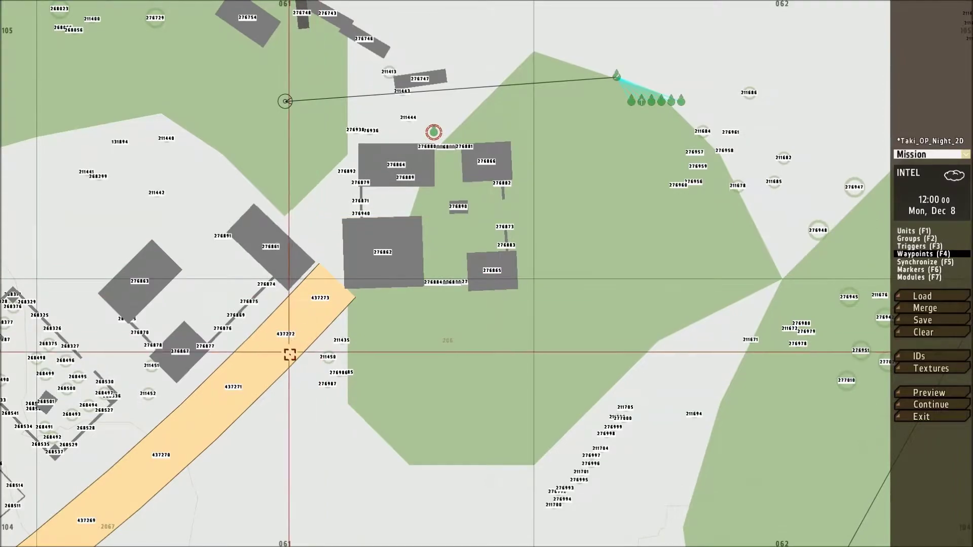
pyautogui.doubleClick(289, 354)
pyautogui.press('Return')
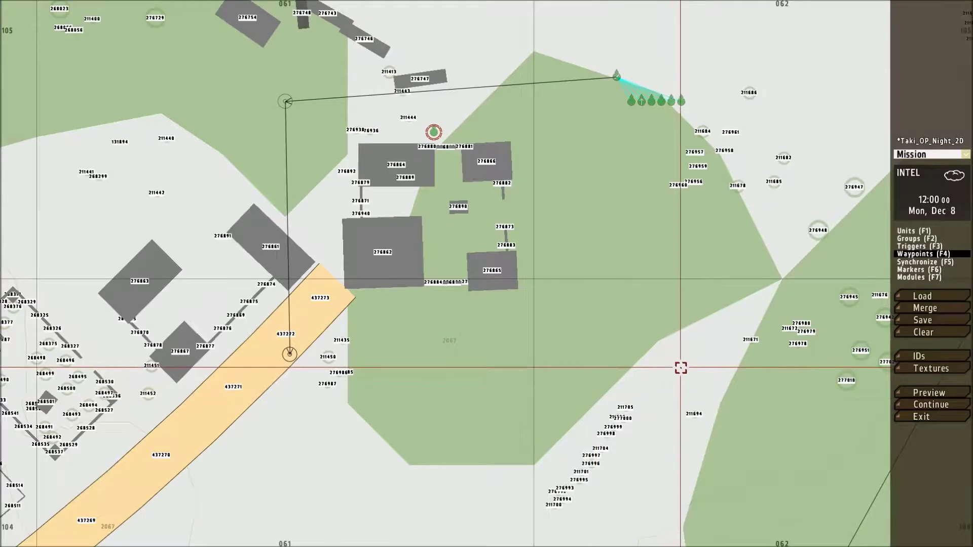
pyautogui.doubleClick(674, 369)
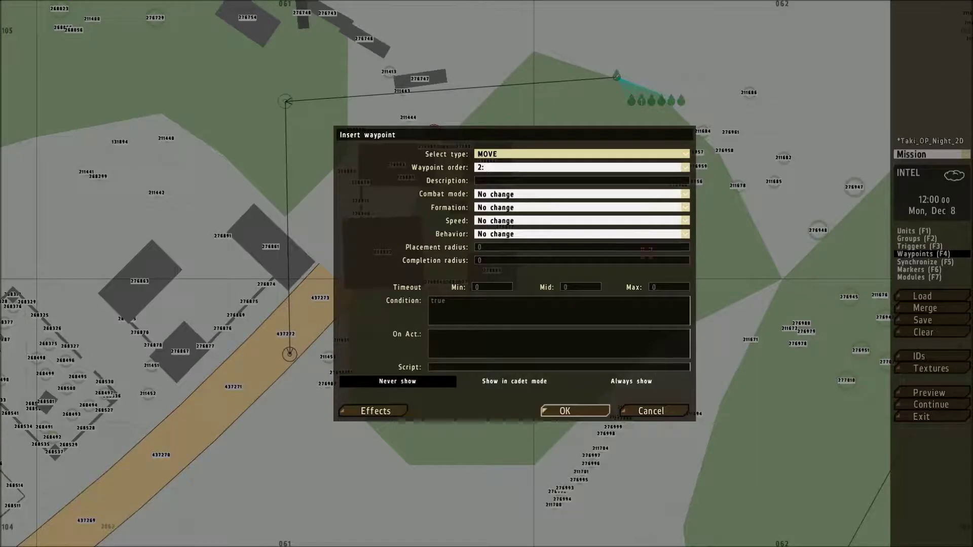
pyautogui.press('Return')
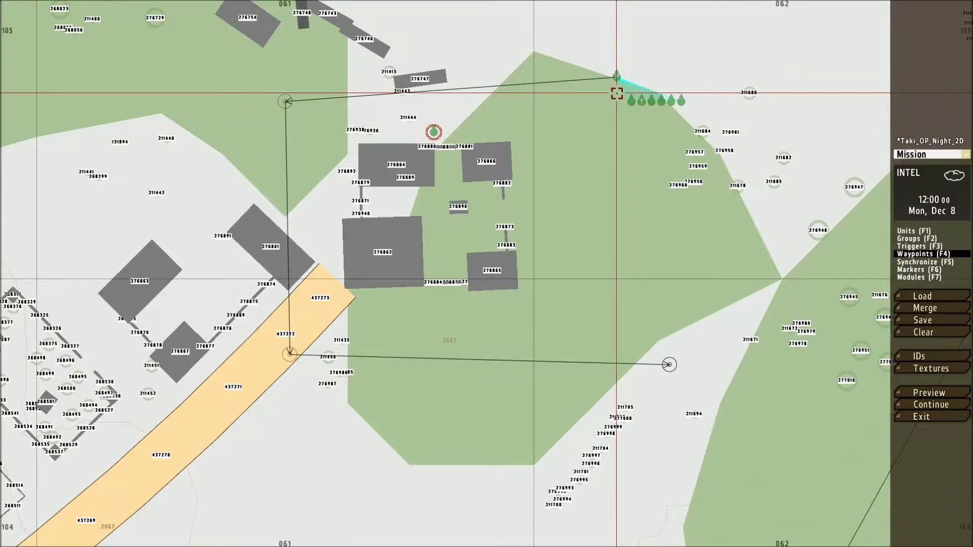
# Step: Add a final CYCLE waypoint back near the group to close the patrol loop
pyautogui.doubleClick(616, 93)
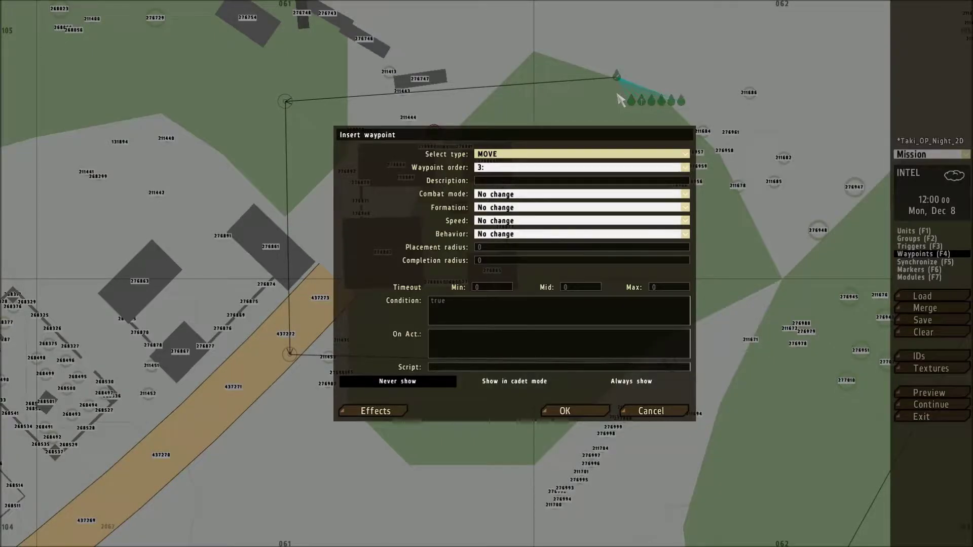
pyautogui.click(494, 156)
pyautogui.scroll(-3, 502, 183)
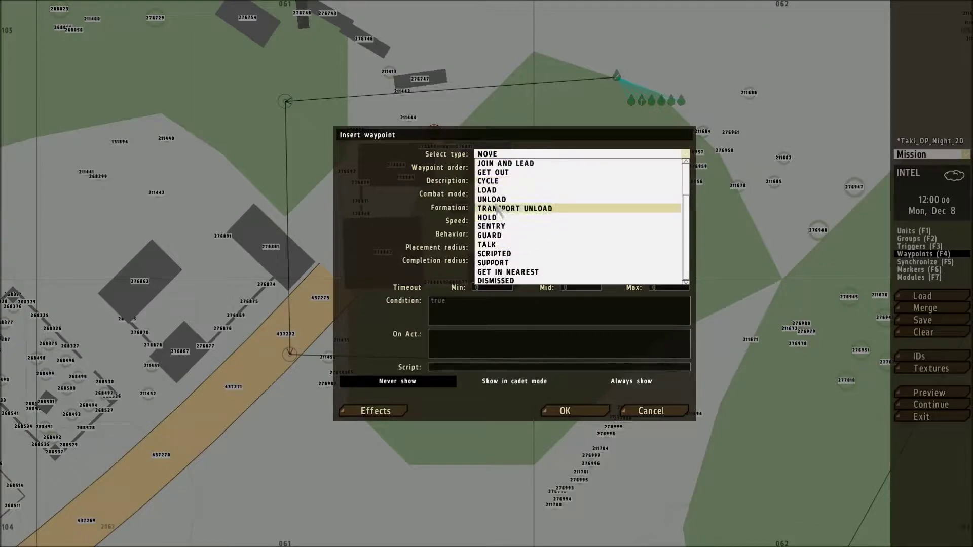
pyautogui.click(494, 181)
pyautogui.press('Return')
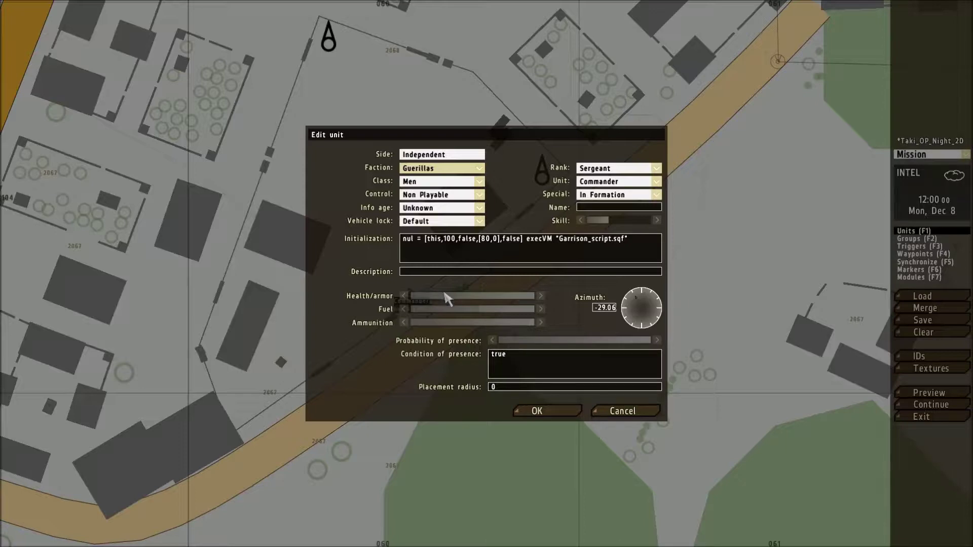
# Step: Walk through the garrison init parameters (this, 100, false, [80,0], false), then close unchanged
pyautogui.moveTo(640, 249); pyautogui.dragTo(399, 246)
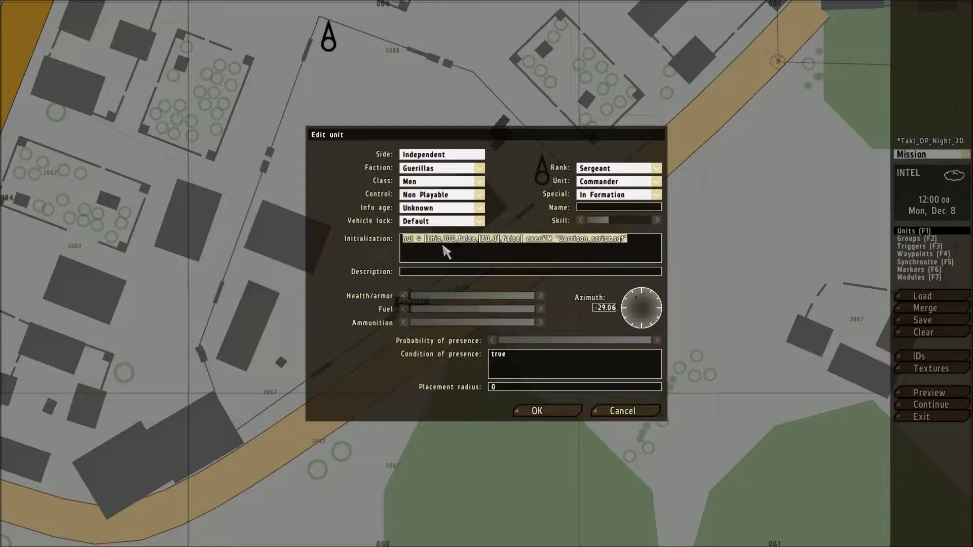
pyautogui.click(443, 242)
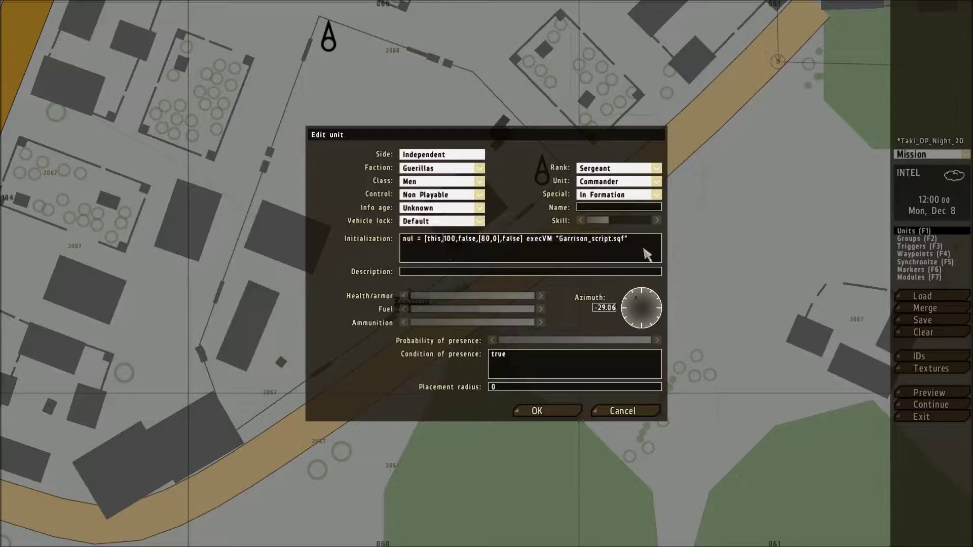
pyautogui.doubleClick(436, 240)
pyautogui.moveTo(445, 239); pyautogui.dragTo(456, 240)
pyautogui.doubleClick(470, 241)
pyautogui.click(489, 238)
pyautogui.click(494, 240)
pyautogui.doubleClick(512, 240)
pyautogui.click(525, 245)
pyautogui.click(545, 412)
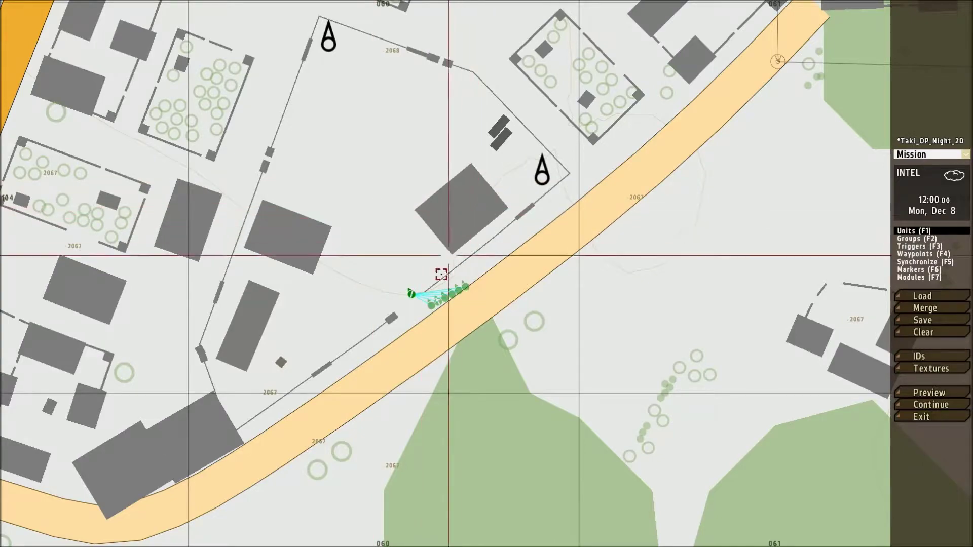
# Step: Edit the commander's Garrison_script init line, replacing radius 100 with 50, and confirm
pyautogui.doubleClick(413, 292)
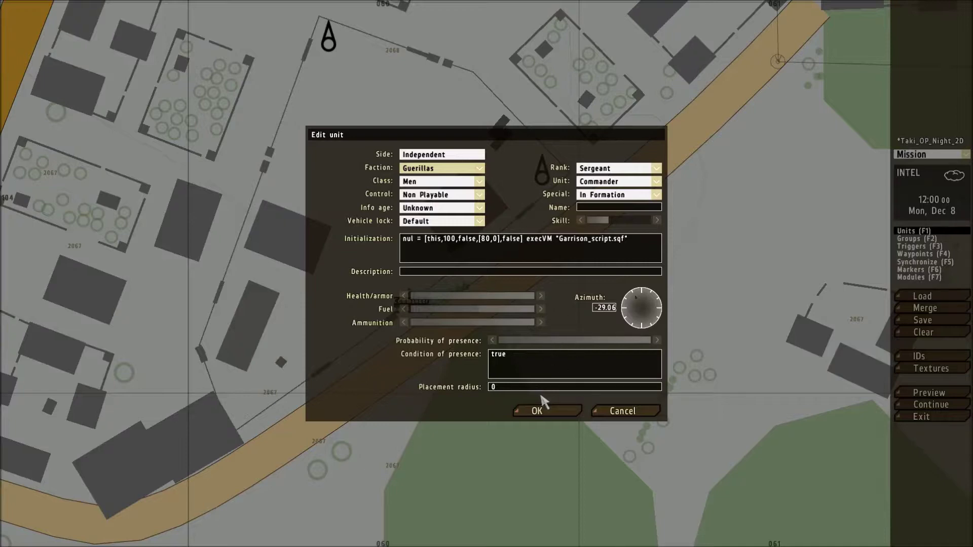
pyautogui.click(453, 240)
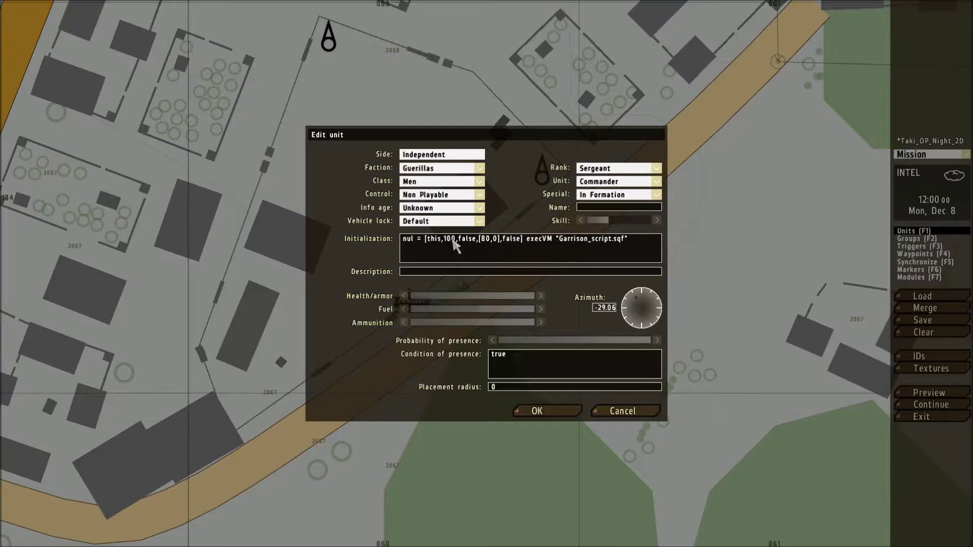
pyautogui.press('BackSpace')
pyautogui.press('BackSpace')
pyautogui.write('5')
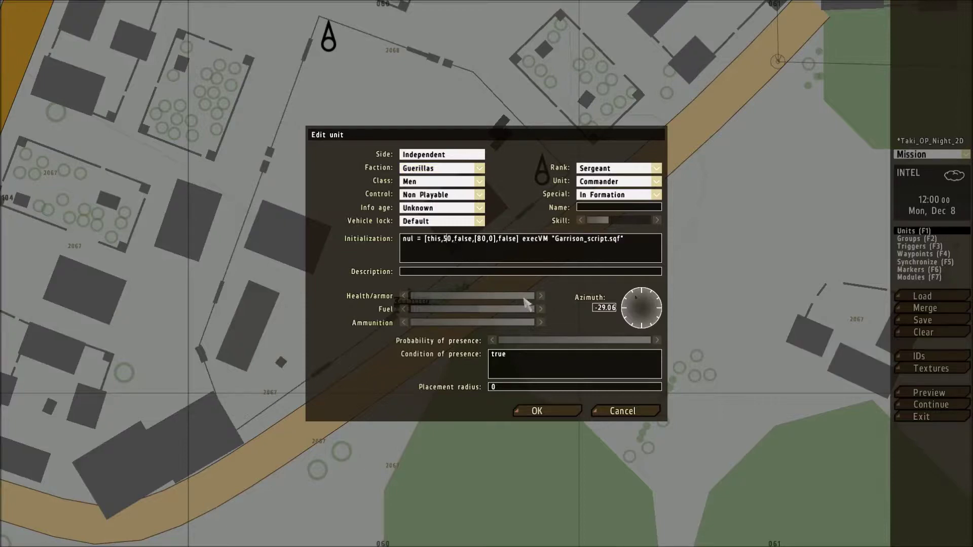
pyautogui.click(539, 413)
# Step: Move the infantry group above the large building and place a new trigger just south of it
pyautogui.moveTo(410, 295); pyautogui.dragTo(412, 148)
pyautogui.keyDown('shift'); pyautogui.moveTo(572, 187); pyautogui.dragTo(512, 166); pyautogui.keyUp('shift')
pyautogui.moveTo(606, 229); pyautogui.dragTo(573, 252, button='right')
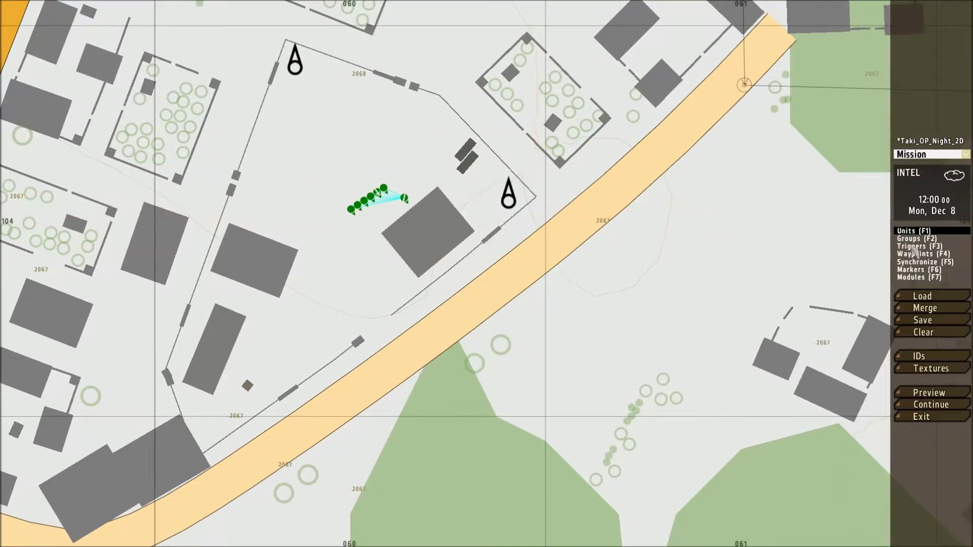
pyautogui.click(928, 247)
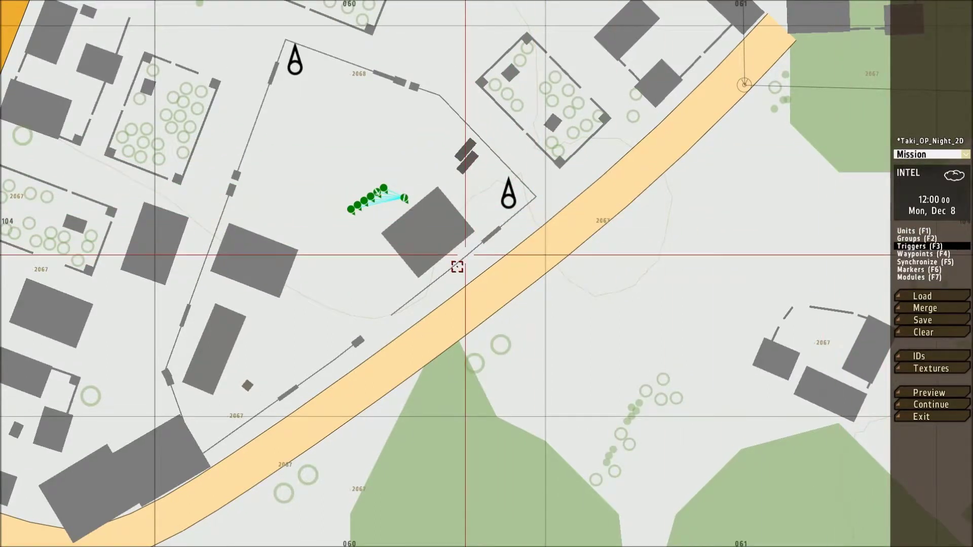
pyautogui.doubleClick(431, 289)
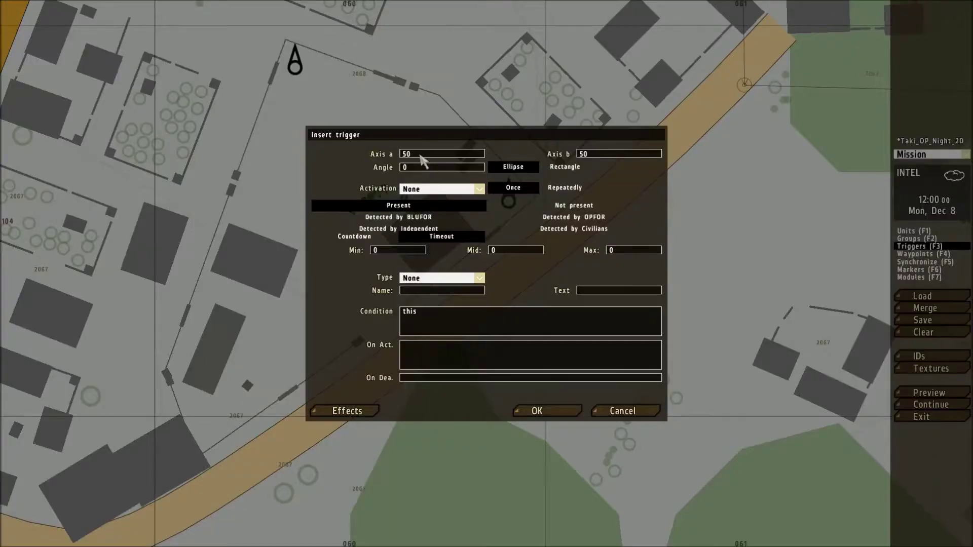
# Step: Set the trigger's Axis a and Axis b both to 70
pyautogui.click(420, 153)
pyautogui.press('BackSpace')
pyautogui.write('7')
pyautogui.press('Tab')
pyautogui.press('BackSpace')
pyautogui.write('7')
# Step: Set activation to Independent, Not present, and begin On Act with hint "WIN
pyautogui.click(441, 190)
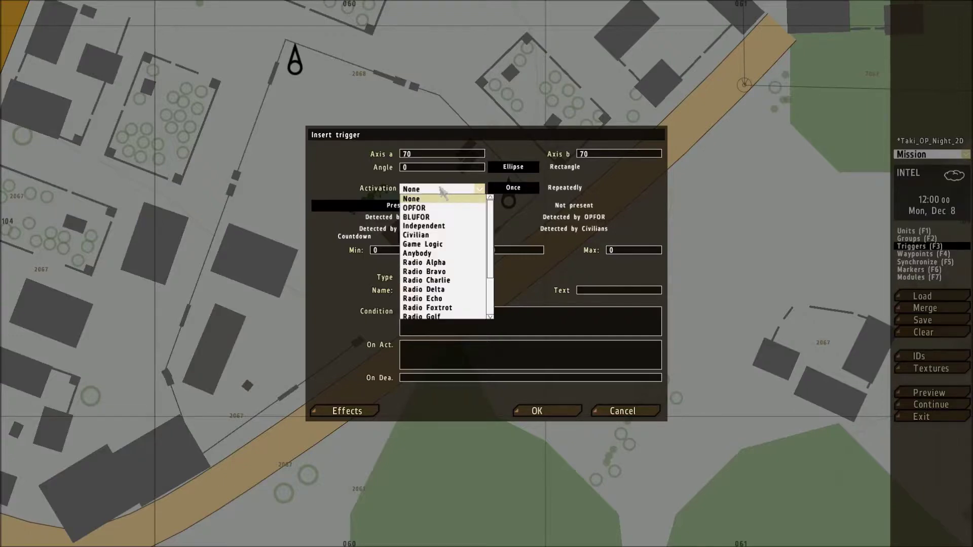
pyautogui.click(433, 226)
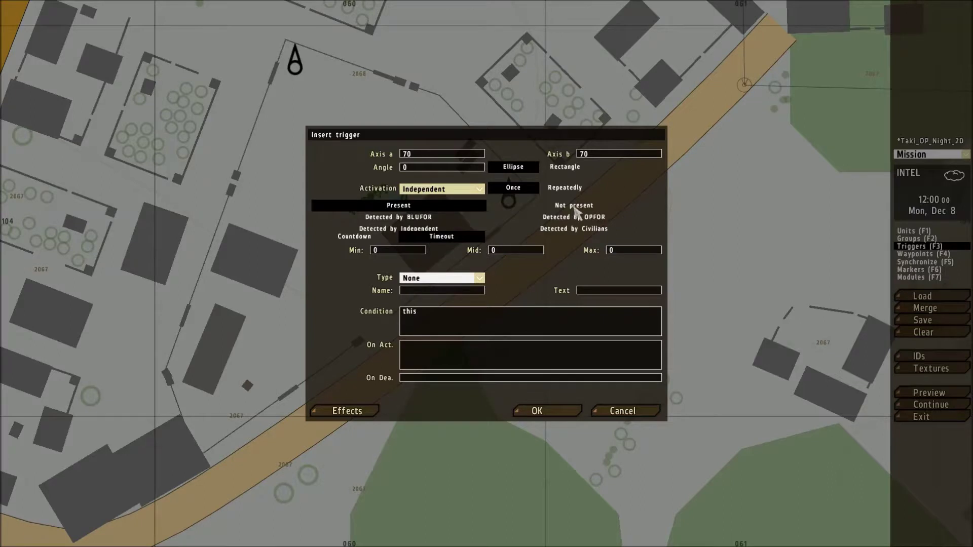
pyautogui.click(575, 208)
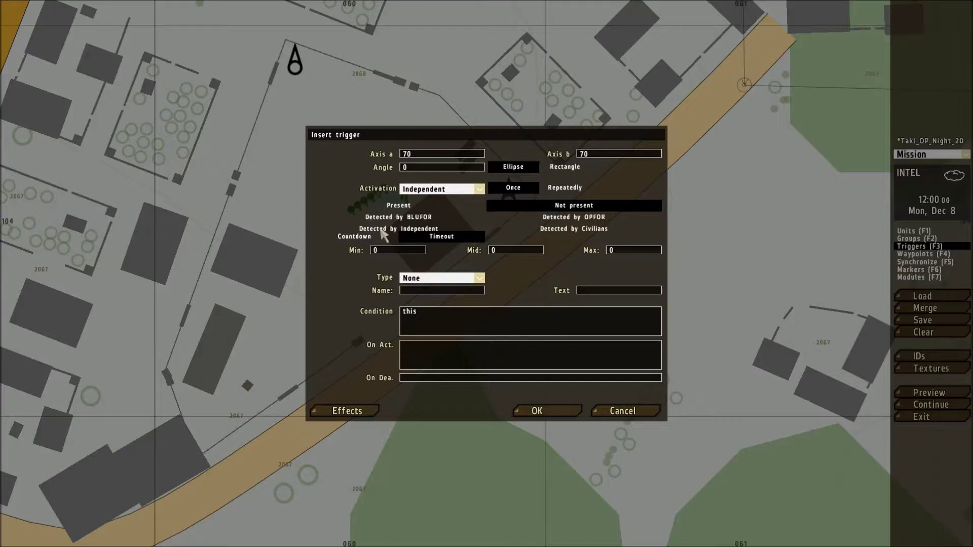
pyautogui.click(429, 192)
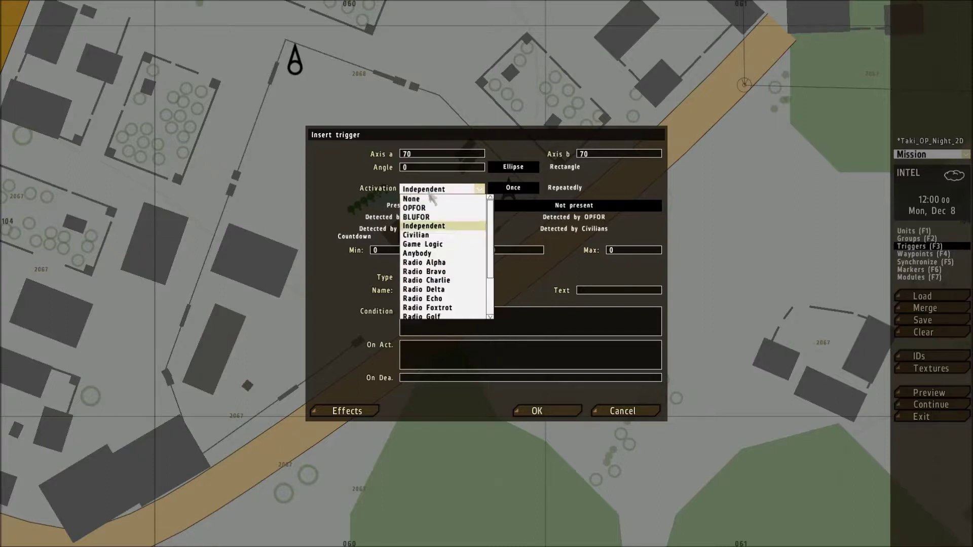
pyautogui.click(424, 227)
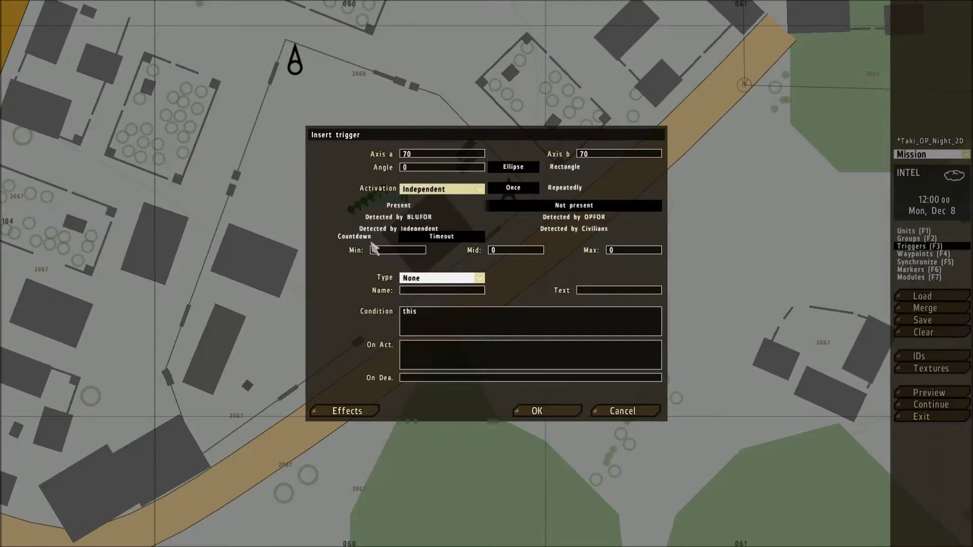
pyautogui.click(466, 358)
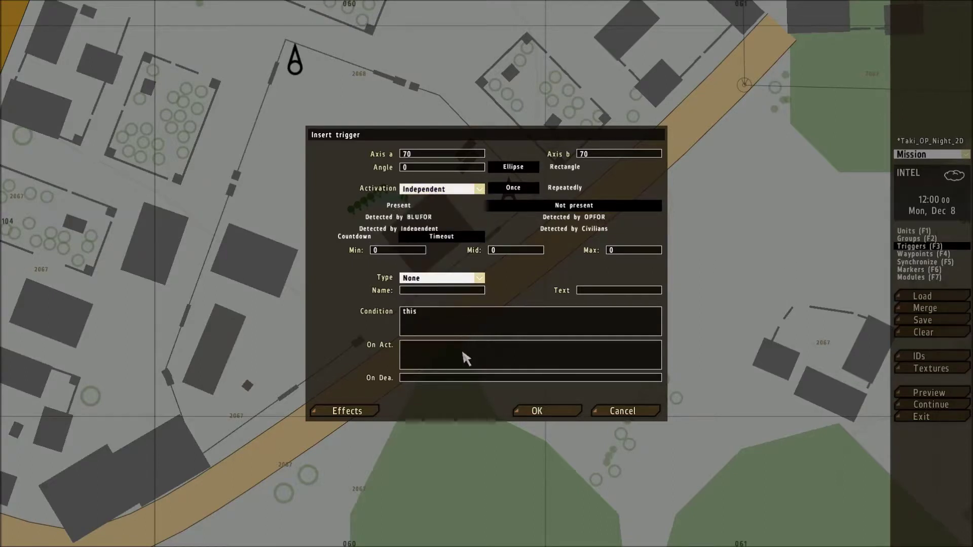
pyautogui.write('hint')
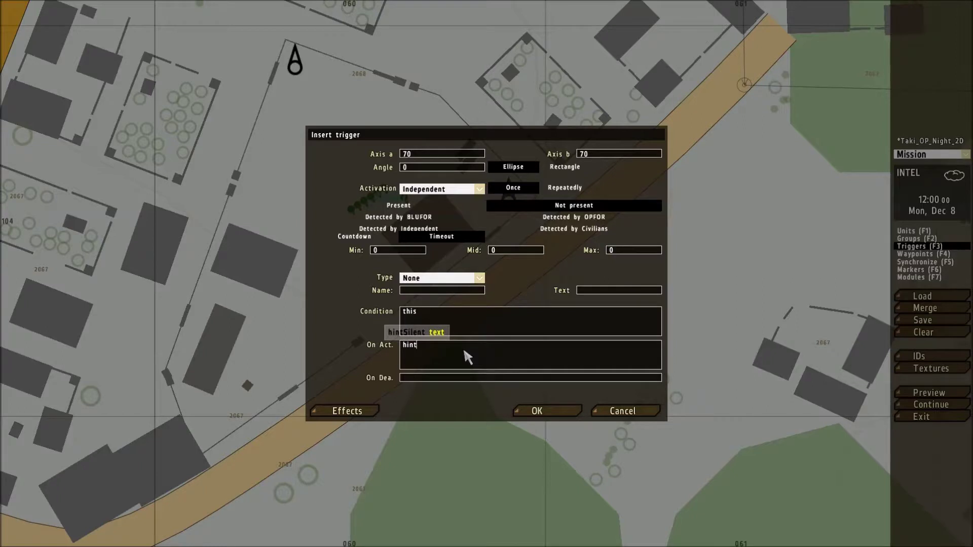
pyautogui.write(' "')
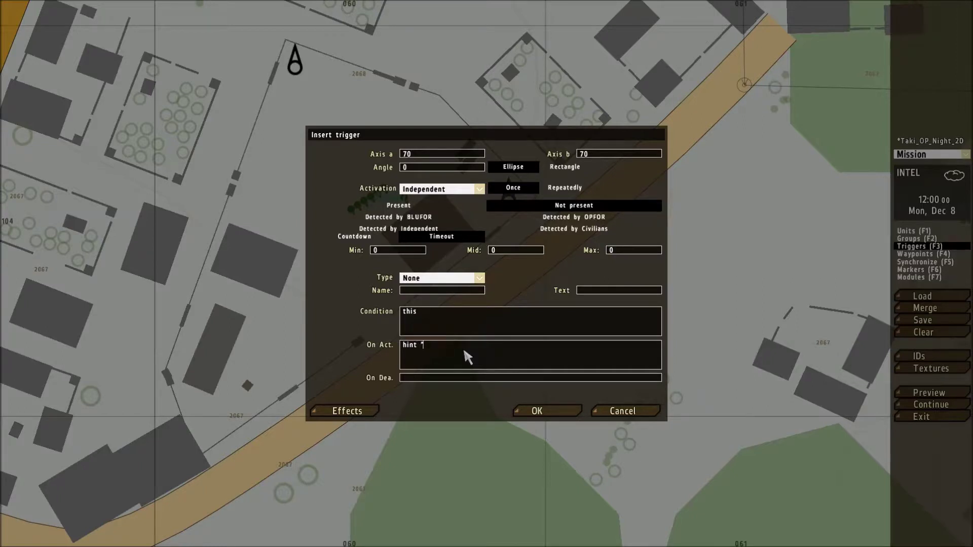
pyautogui.write('WIN!"')
# Step: Set the WIN! trigger's activation to Seized by OPFOR and place it over the compound
pyautogui.doubleClick(442, 346)
pyautogui.click(487, 325)
pyautogui.click(464, 192)
pyautogui.scroll(-5, 446, 254)
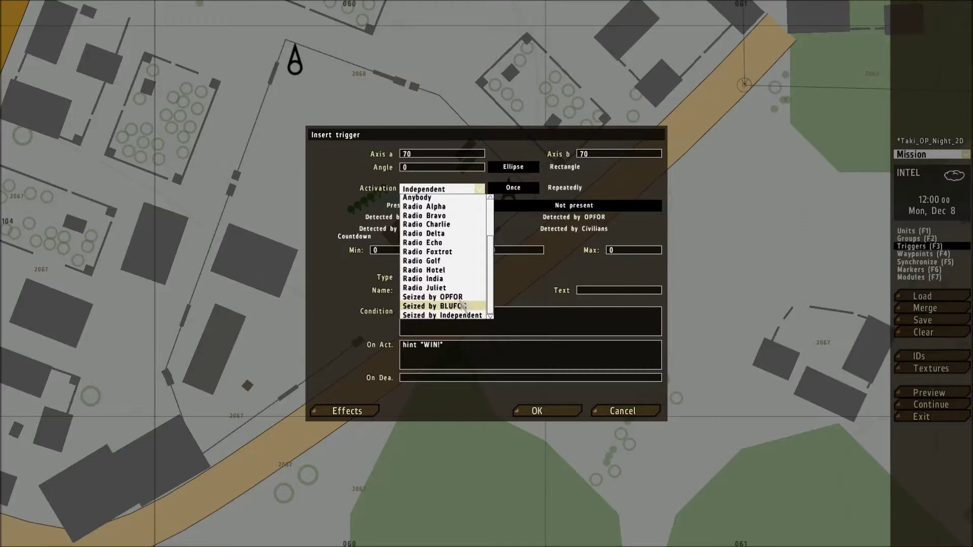
pyautogui.click(458, 298)
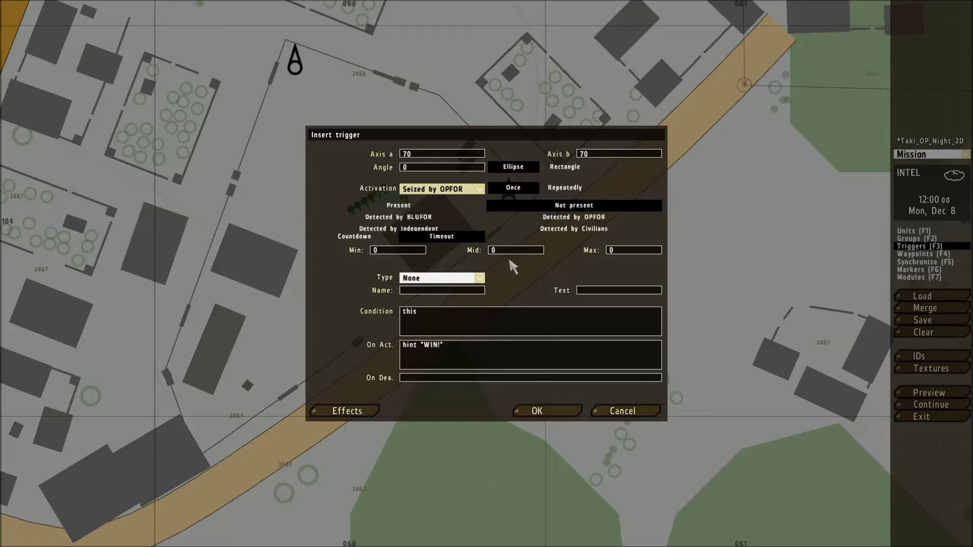
pyautogui.click(554, 413)
pyautogui.scroll(-5, 537, 278)
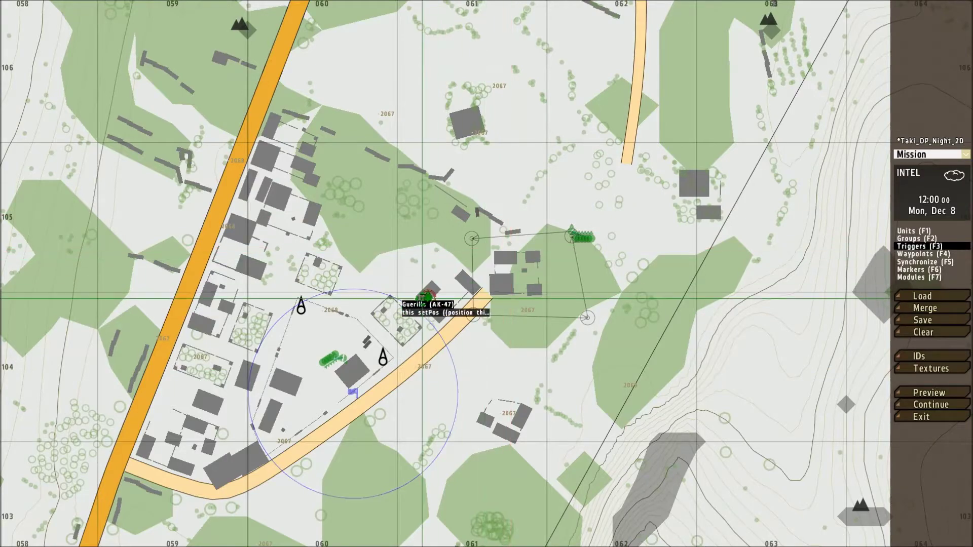
# Step: Set the OPFOR Spetsnaz Operator (SD) to Player control, then start a mission preview
pyautogui.press('Up')
pyautogui.press('Right')
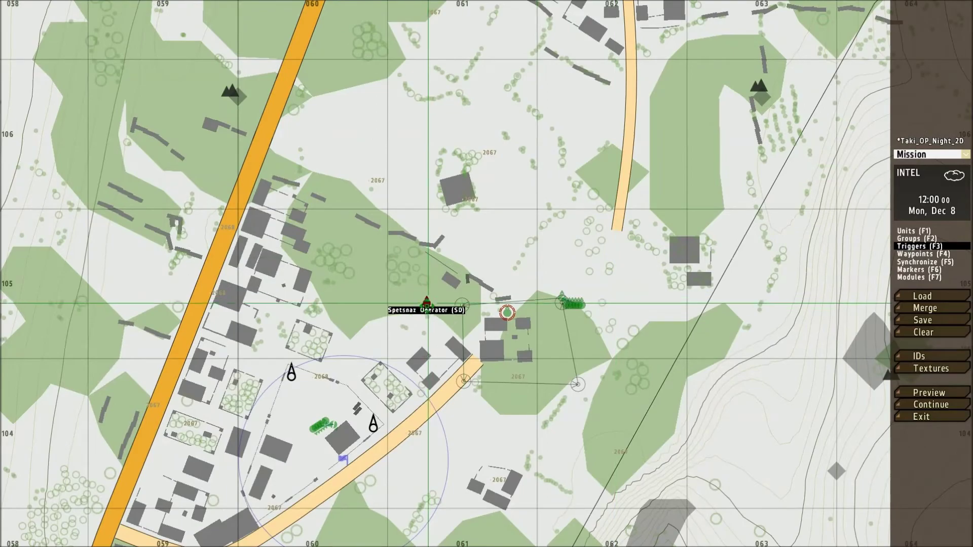
pyautogui.scroll(8, 427, 303)
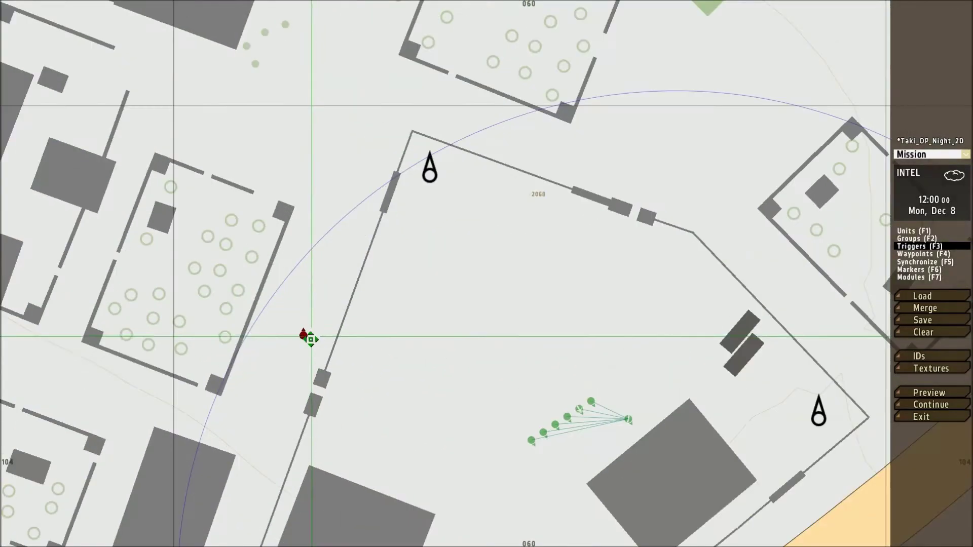
pyautogui.doubleClick(320, 349)
pyautogui.click(421, 197)
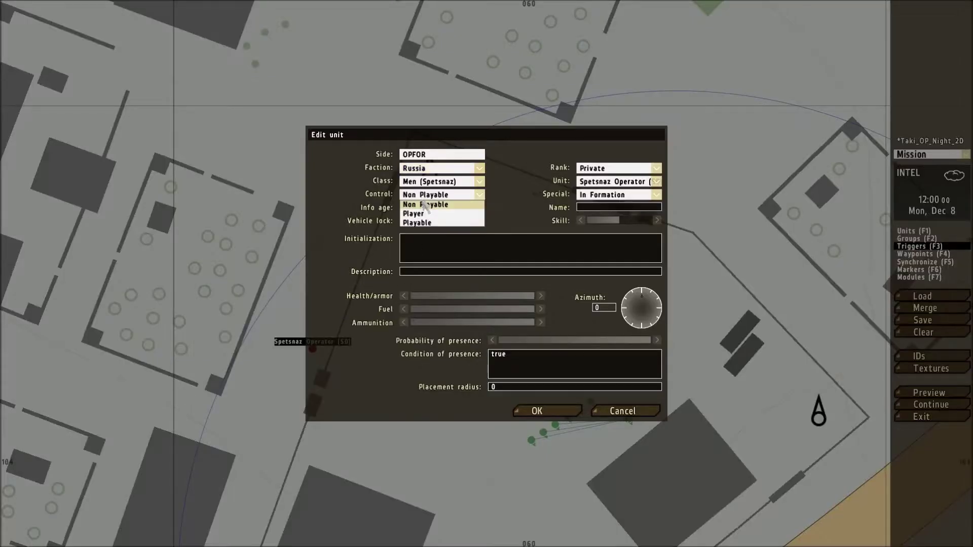
pyautogui.click(421, 217)
pyautogui.click(538, 411)
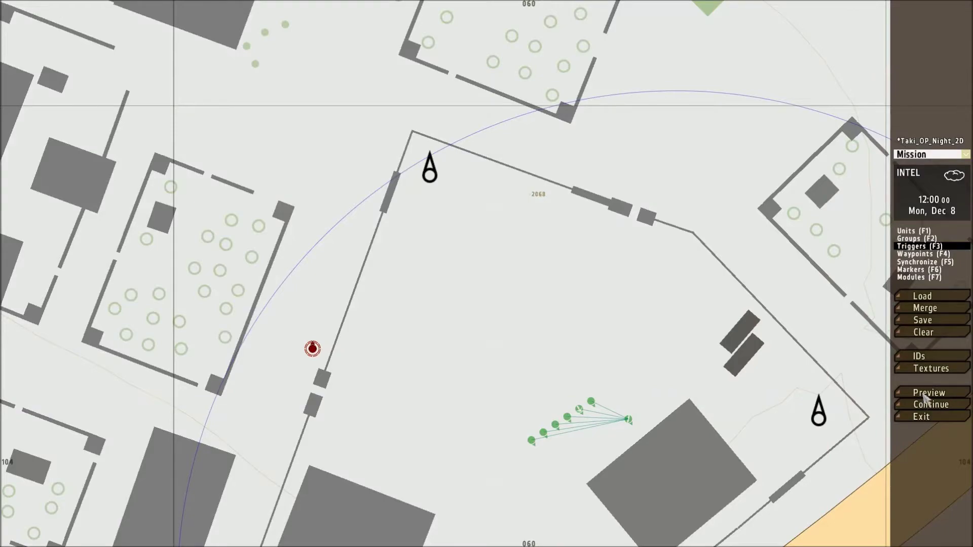
pyautogui.click(924, 393)
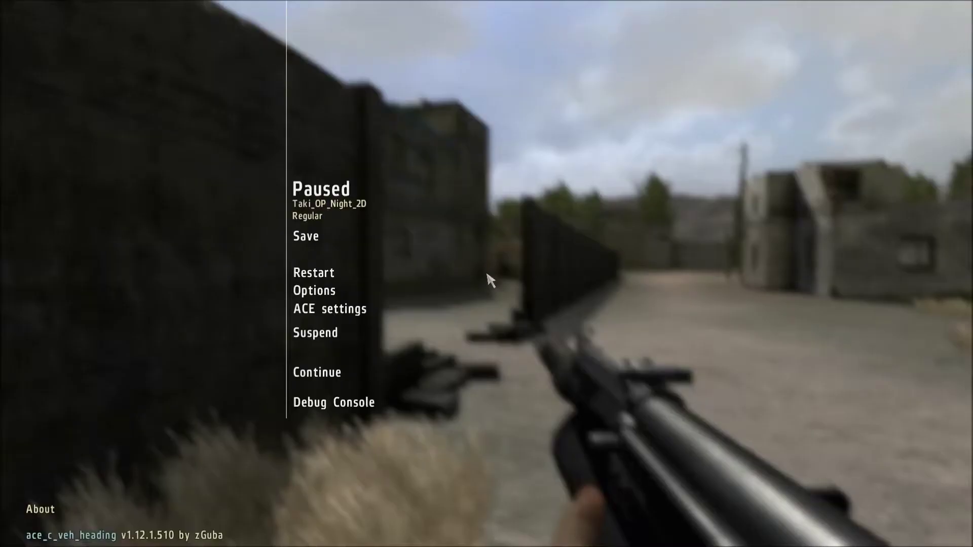
# Step: Resume the preview and push through town, killing the garrison until the WIN! hint appears
pyautogui.press('Escape')
pyautogui.press('w')
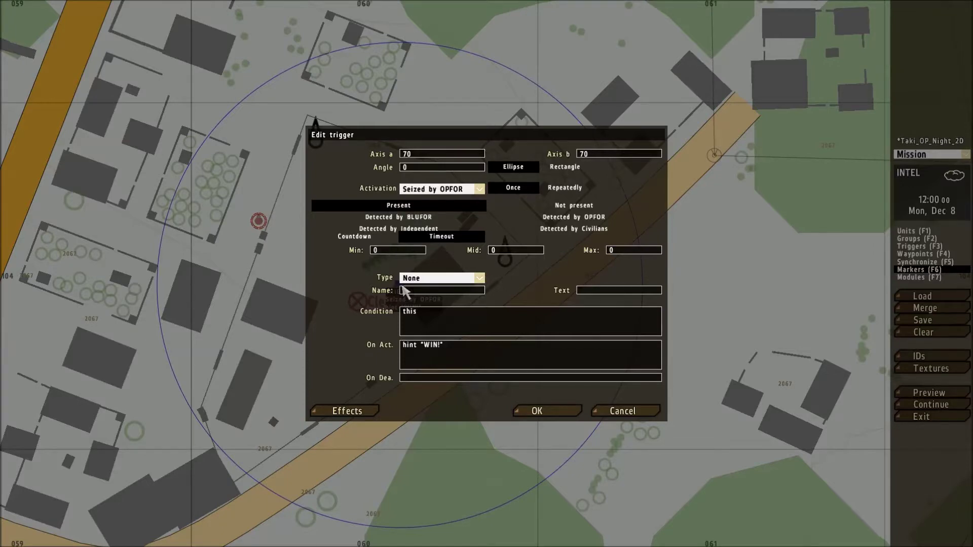
# Step: Close the trigger dialog and drag the Clear marker up-left beside the infantry group
pyautogui.click(497, 363)
pyautogui.click(536, 411)
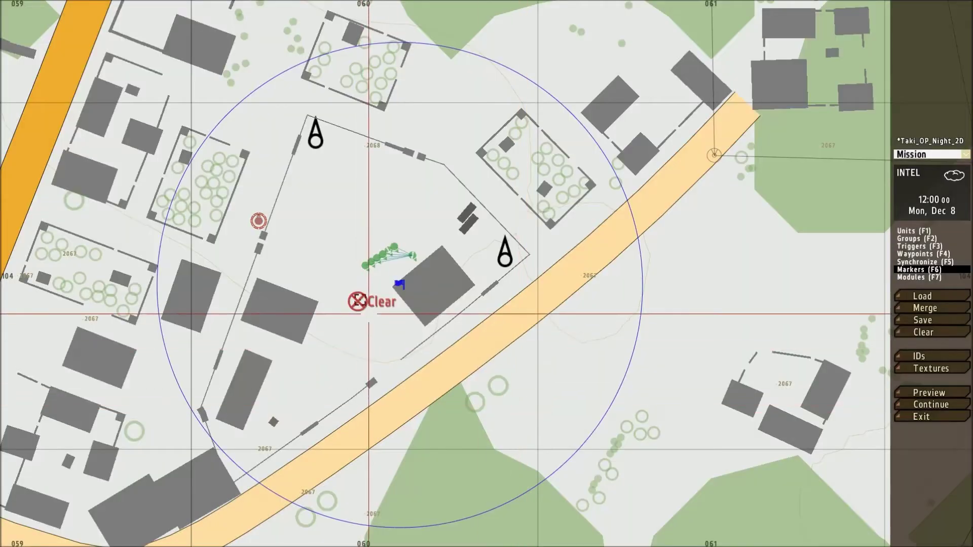
pyautogui.moveTo(377, 247); pyautogui.dragTo(352, 239)
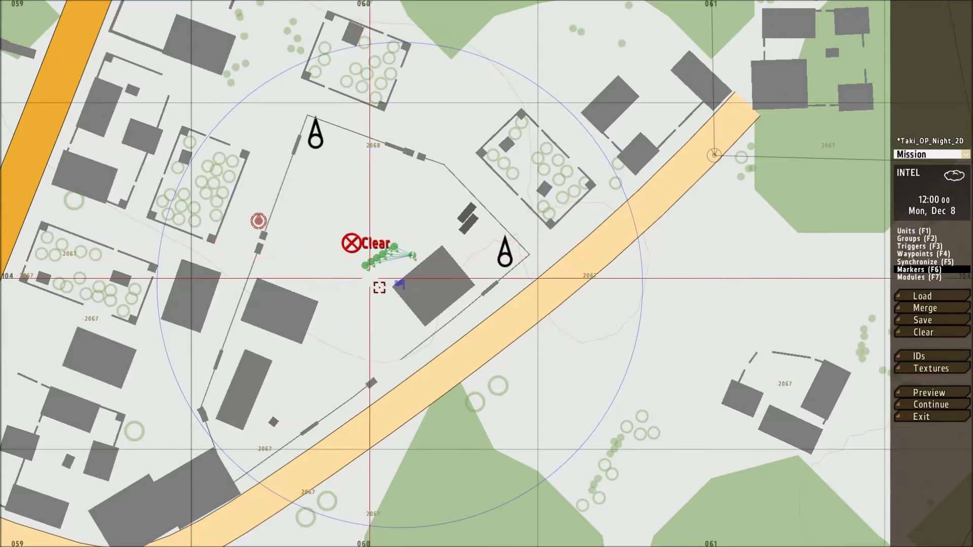
# Step: Append "obj1" setMarkerAlpha 0 after the WIN! hint in the trigger's On Act. field
pyautogui.doubleClick(403, 284)
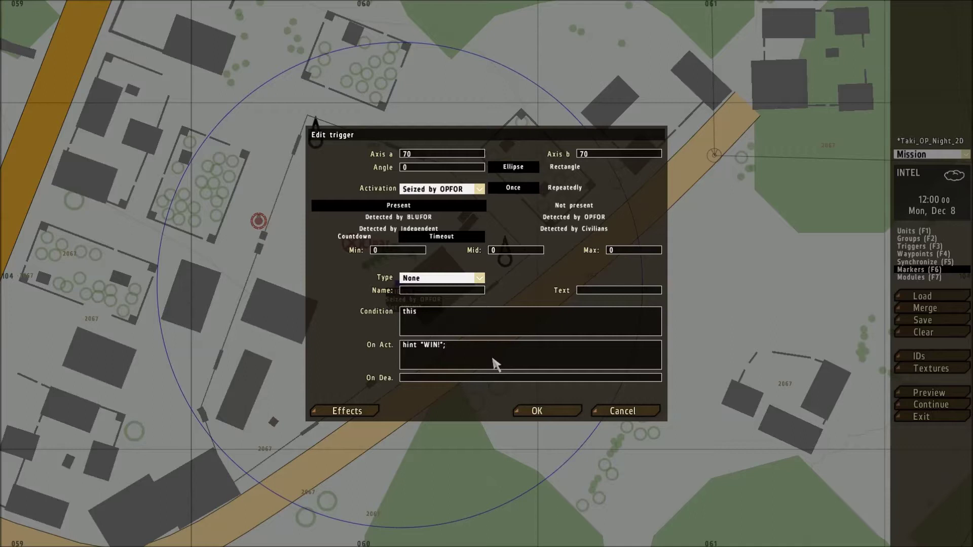
pyautogui.write('"obj1" set')
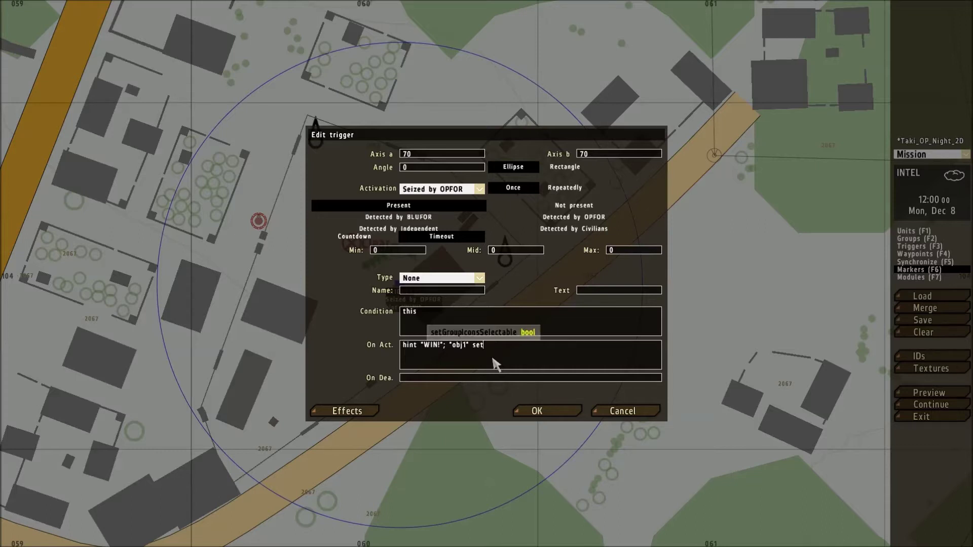
pyautogui.write('MarkerAlp')
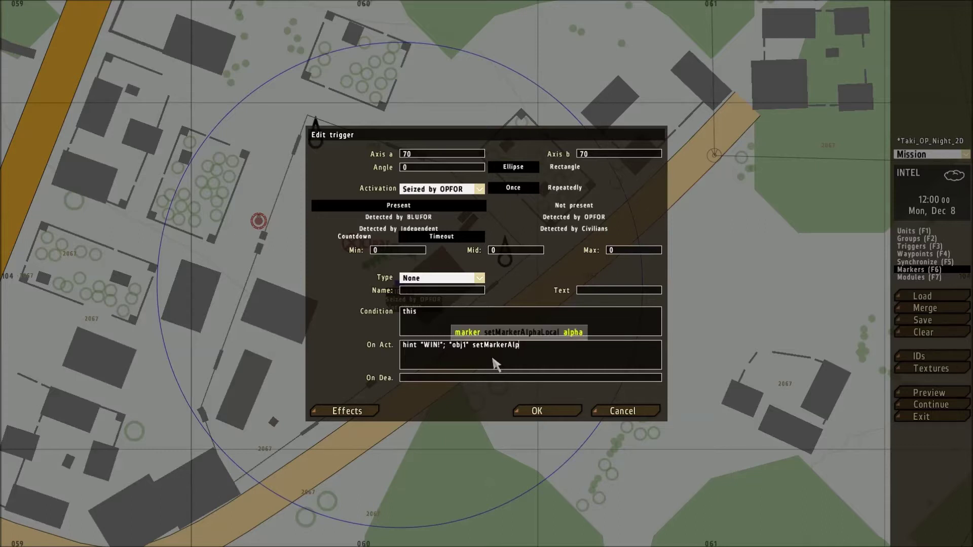
pyautogui.write('ha 0;')
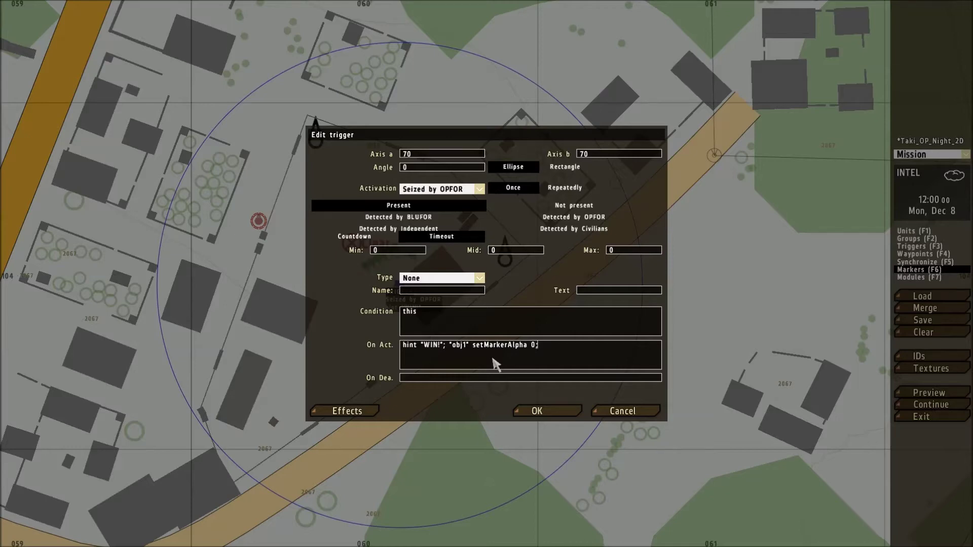
pyautogui.press('Return')
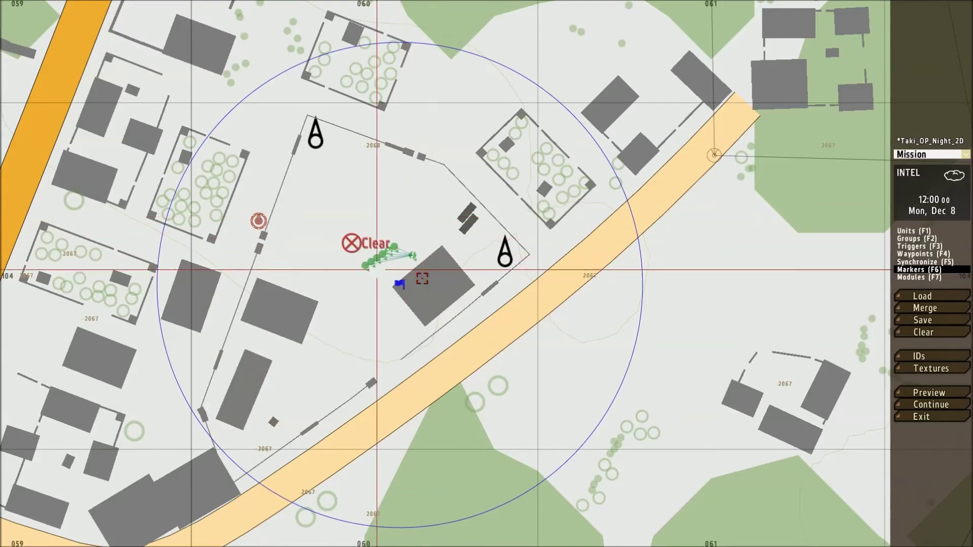
# Step: Add a semicolon after "obj1" setMarkerAlpha 0 in the trigger's On Act., leaving alpha at 0
pyautogui.doubleClick(403, 284)
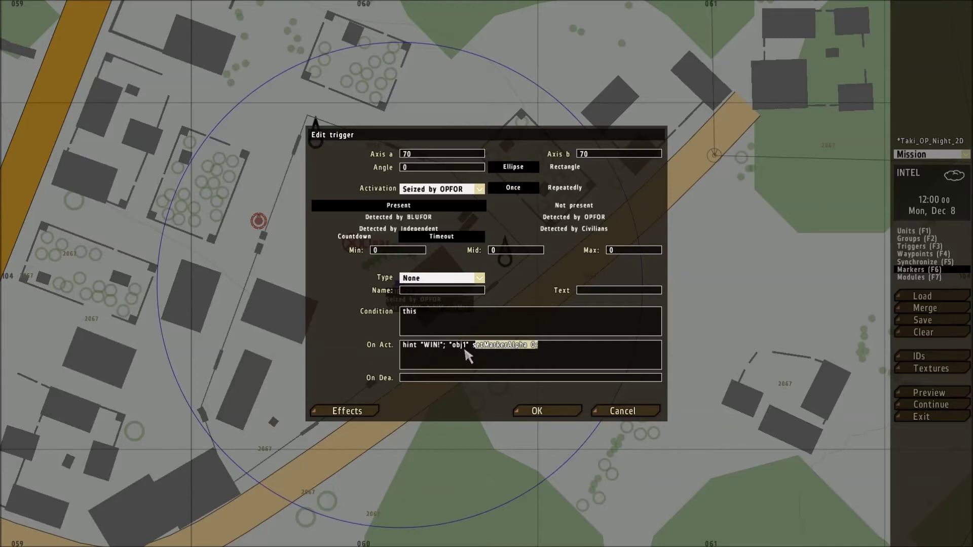
pyautogui.moveTo(465, 350); pyautogui.dragTo(449, 350)
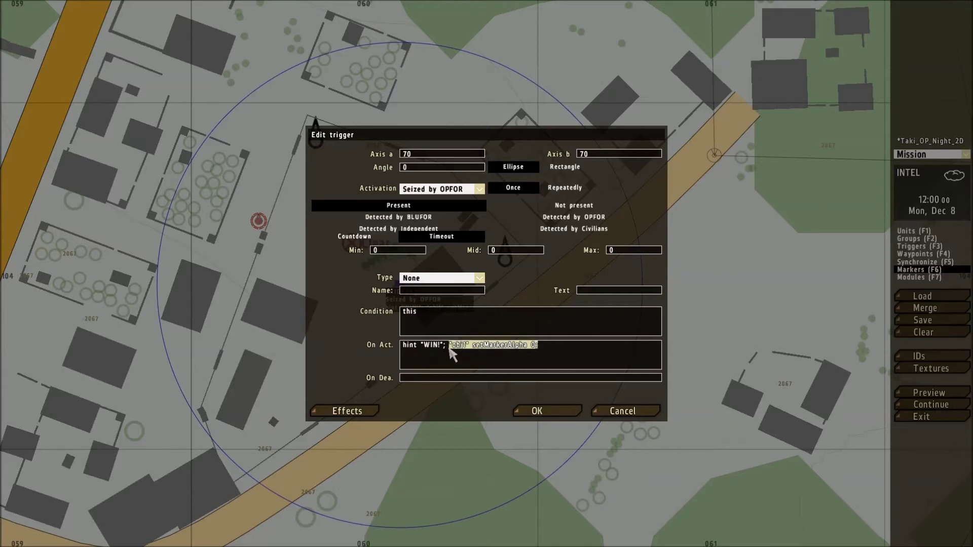
pyautogui.click(581, 344)
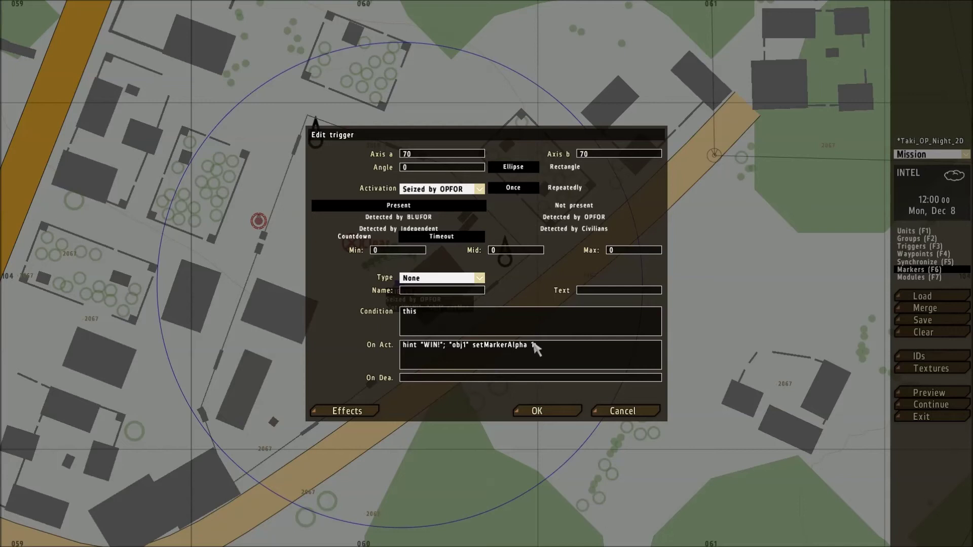
pyautogui.write(';')
pyautogui.write('0')
pyautogui.press('BackSpace')
pyautogui.write('1')
pyautogui.press('BackSpace')
pyautogui.write('0')
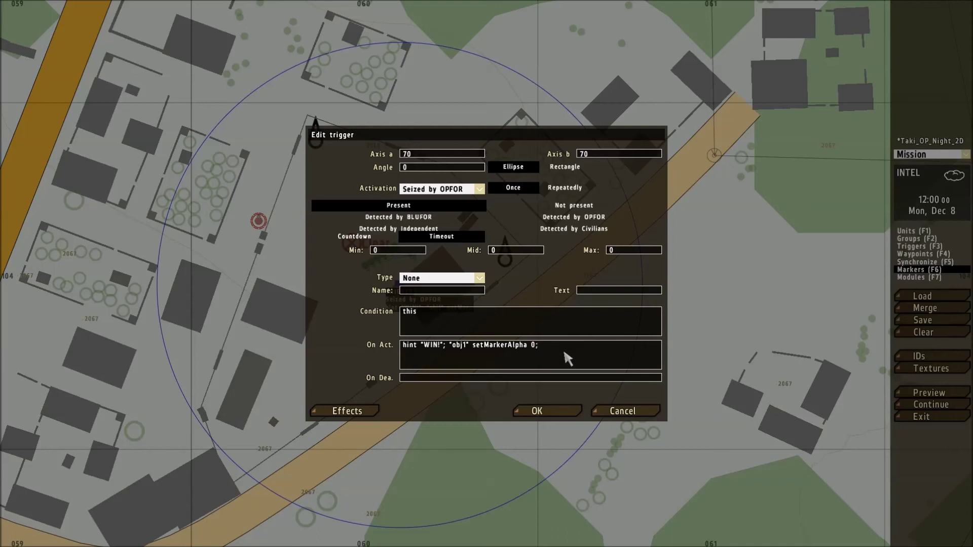